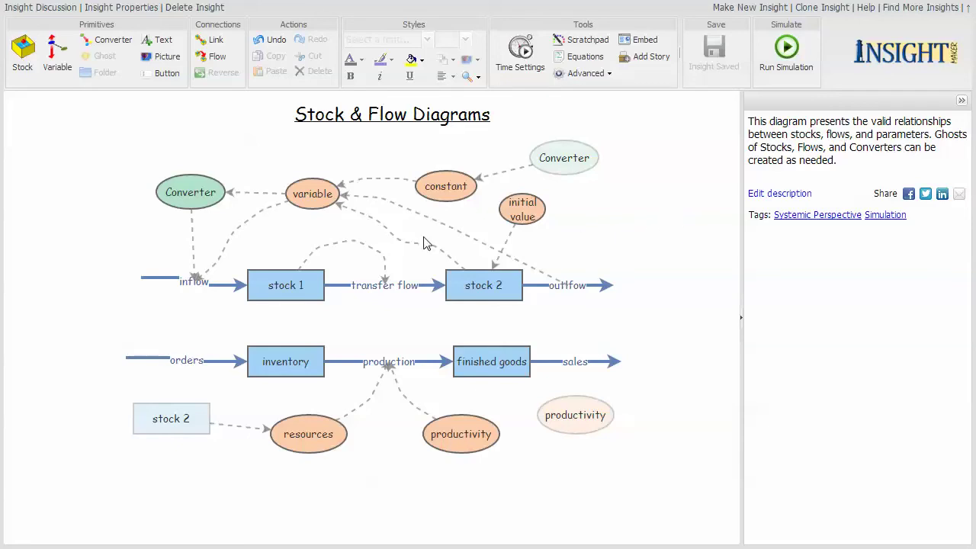
# - Draw a test link from stock 2 to finished goods, then delete it
pyautogui.moveTo(446, 195)
pyautogui.moveTo(318, 203)
pyautogui.moveTo(274, 284)
pyautogui.moveTo(572, 287)
pyautogui.moveTo(535, 217)
pyautogui.moveTo(543, 405)
pyautogui.click(210, 40)
pyautogui.moveTo(485, 290); pyautogui.dragTo(507, 390)
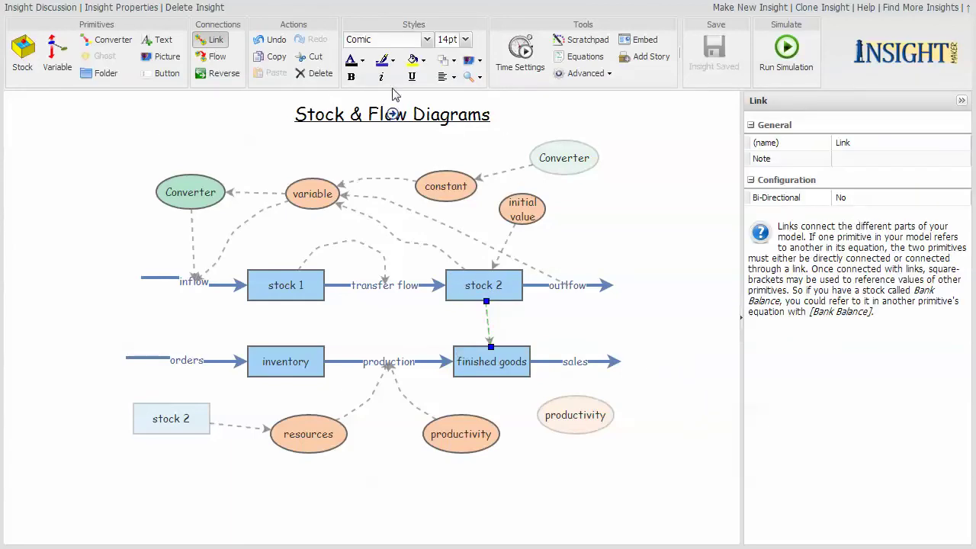
pyautogui.click(314, 76)
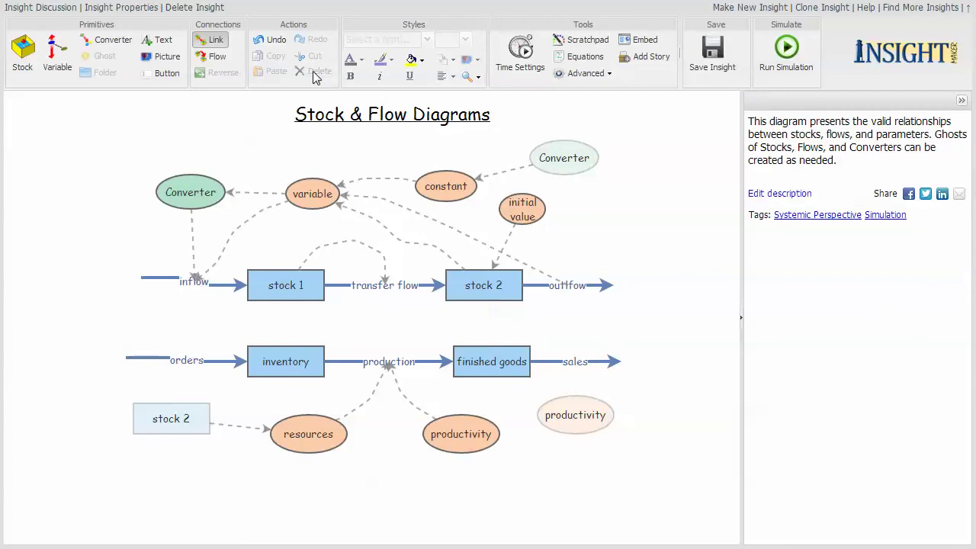
# - Add a New Text label, try links to and from the Converter, then delete the links and label
pyautogui.rightClick(69, 149)
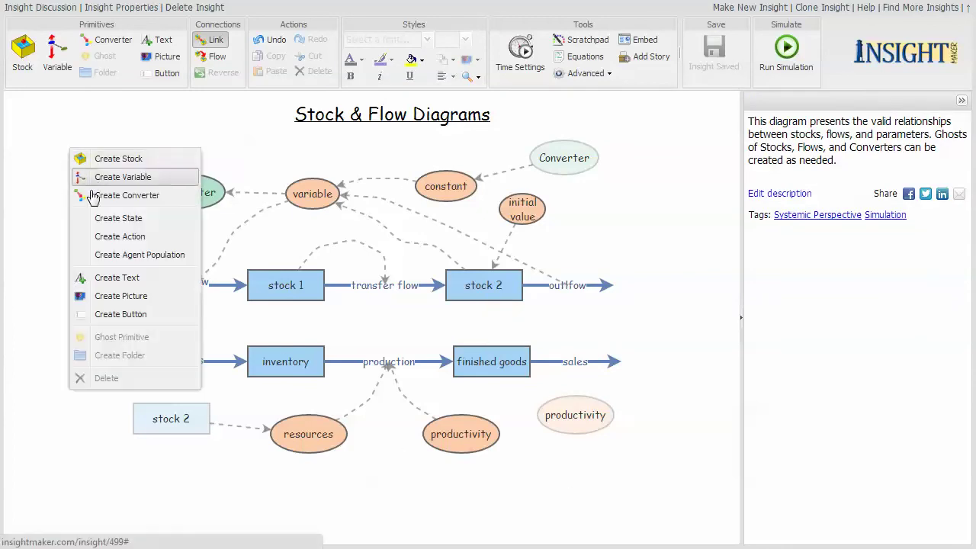
pyautogui.click(116, 279)
pyautogui.click(93, 190)
pyautogui.moveTo(130, 163); pyautogui.dragTo(171, 189)
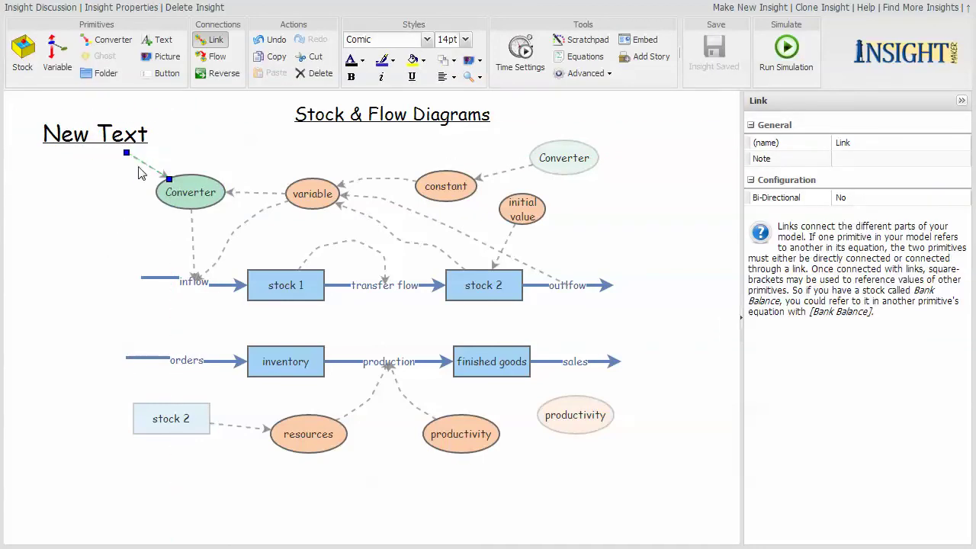
pyautogui.click(316, 73)
pyautogui.moveTo(205, 186); pyautogui.dragTo(77, 162)
pyautogui.click(316, 73)
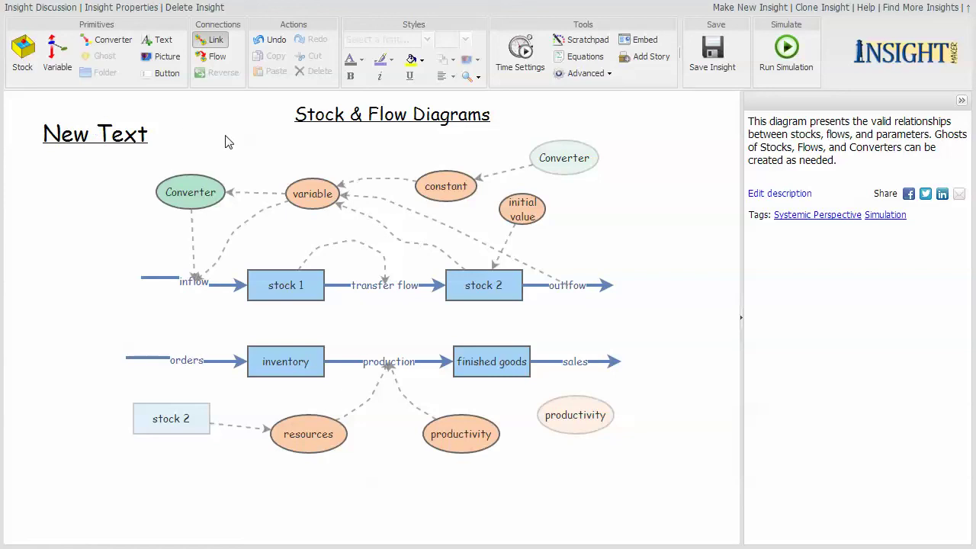
pyautogui.click(111, 135)
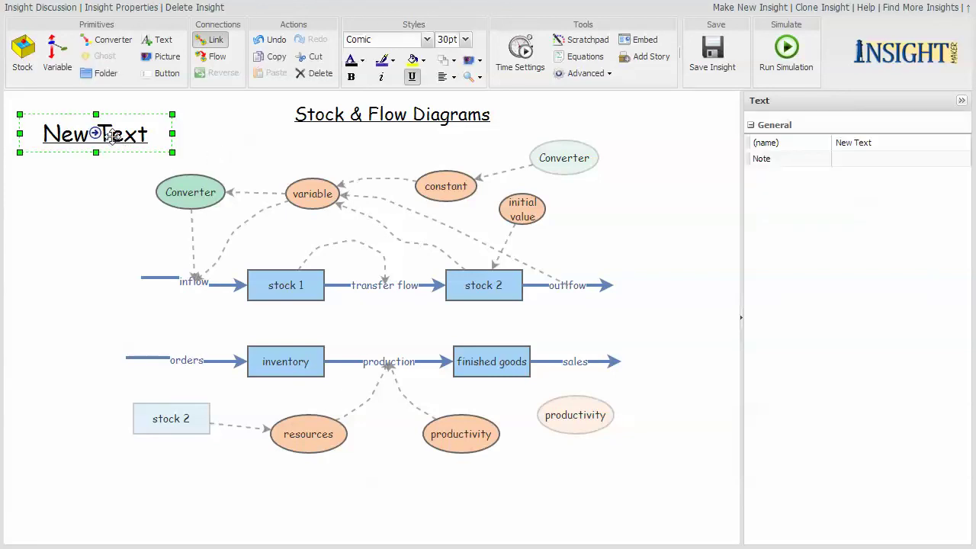
pyautogui.click(314, 74)
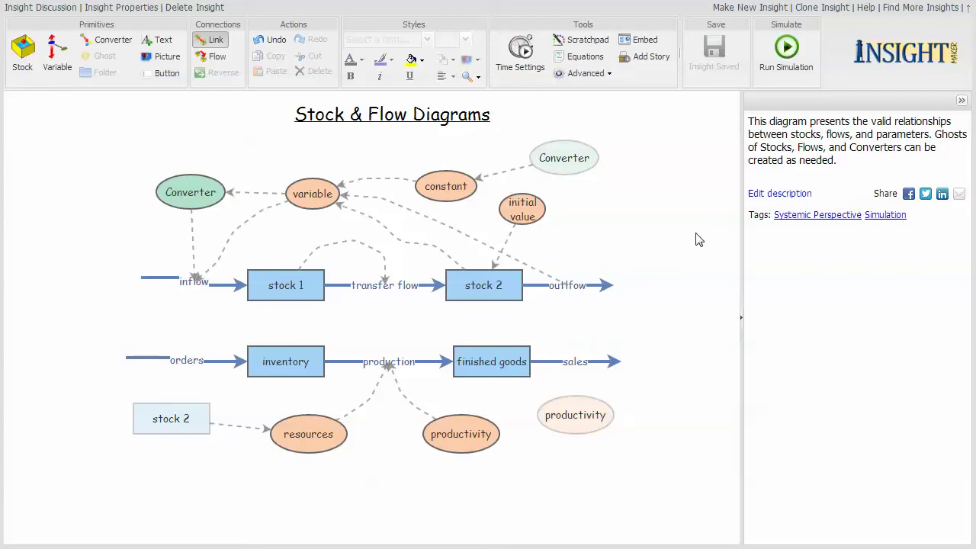
# - Link resources to productivity and view the productivity–production link's note without changing it
pyautogui.moveTo(413, 423)
pyautogui.moveTo(310, 435); pyautogui.dragTo(460, 436)
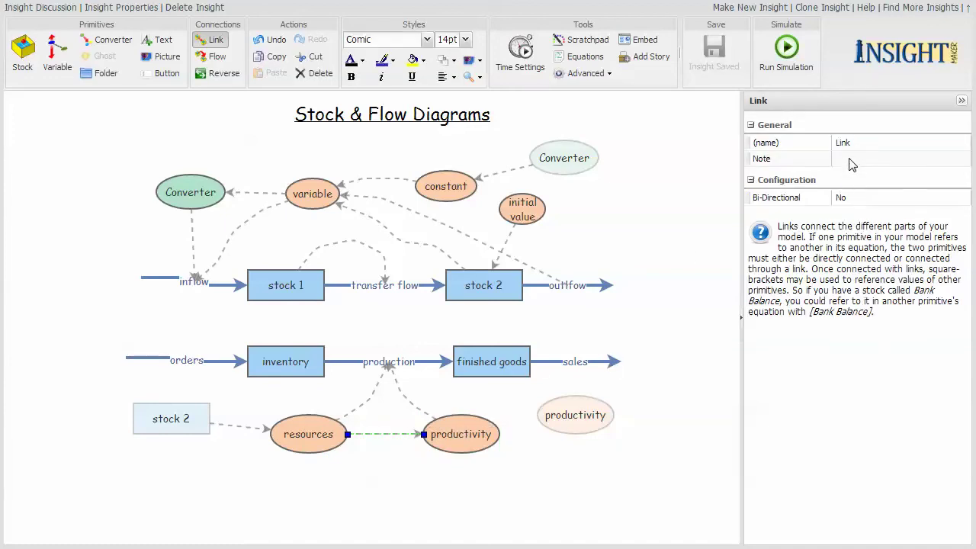
pyautogui.click(415, 409)
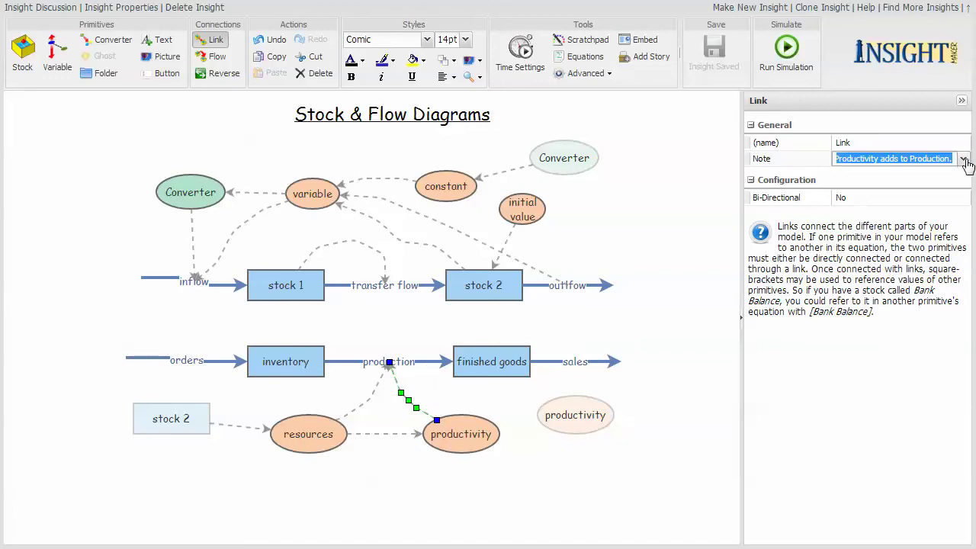
pyautogui.click(964, 160)
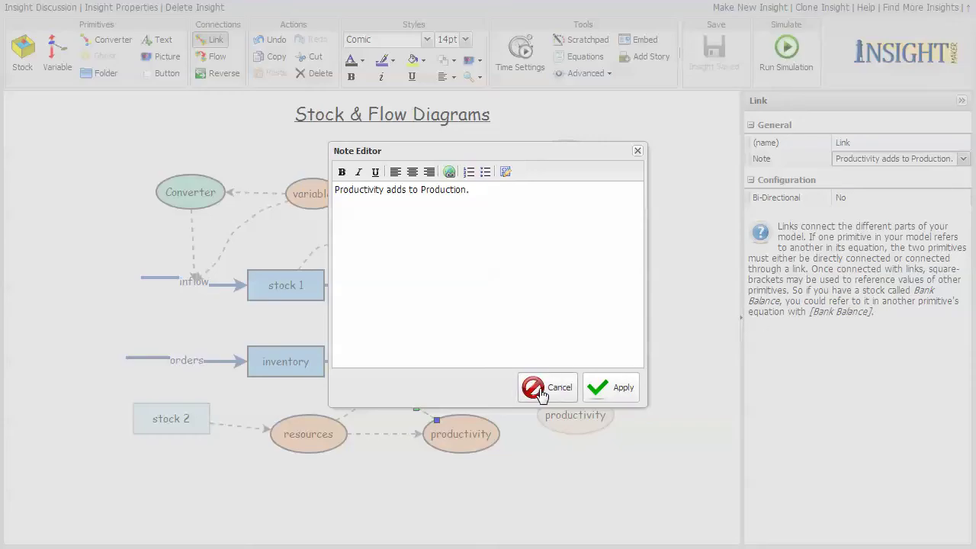
pyautogui.click(542, 389)
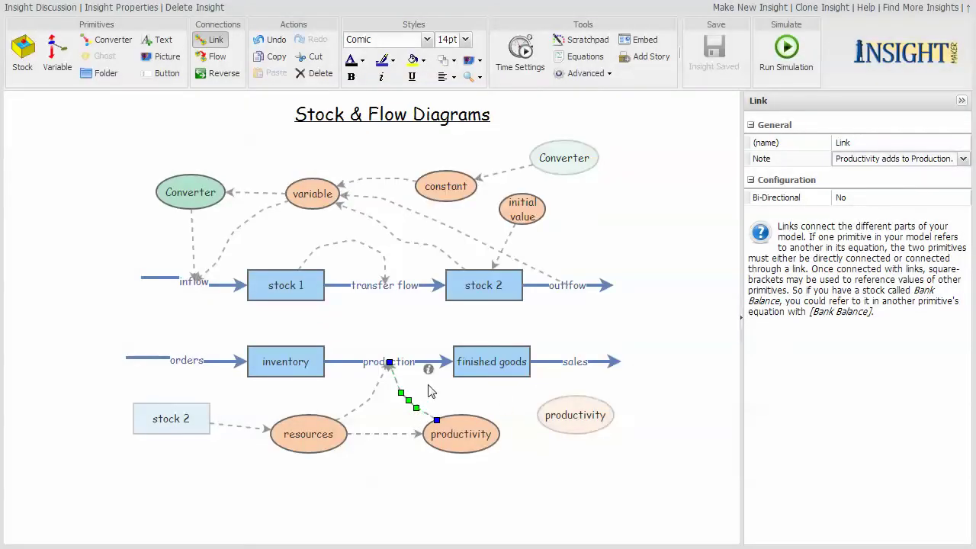
pyautogui.moveTo(430, 373)
pyautogui.click(389, 435)
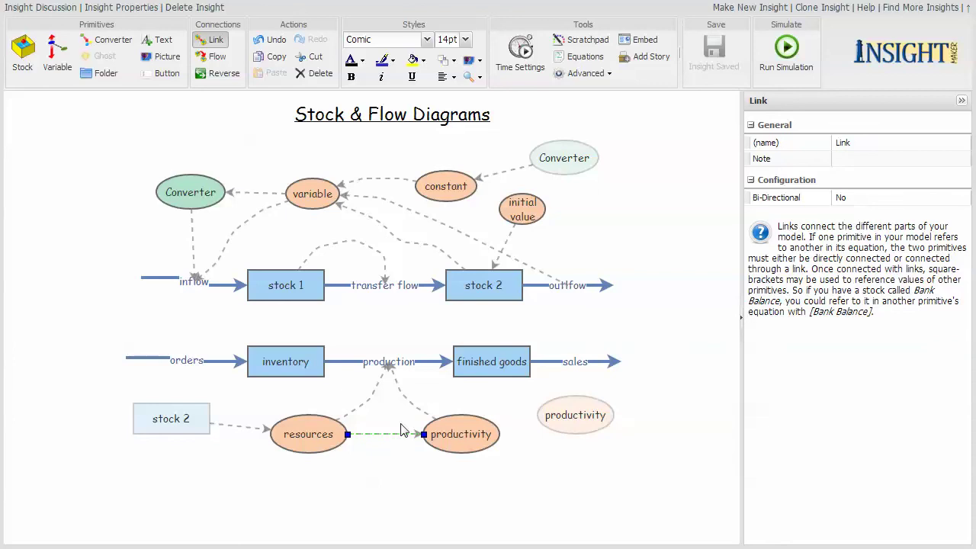
# - Add two bend points and drag them to curve the resources–productivity link downward
pyautogui.click(399, 434)
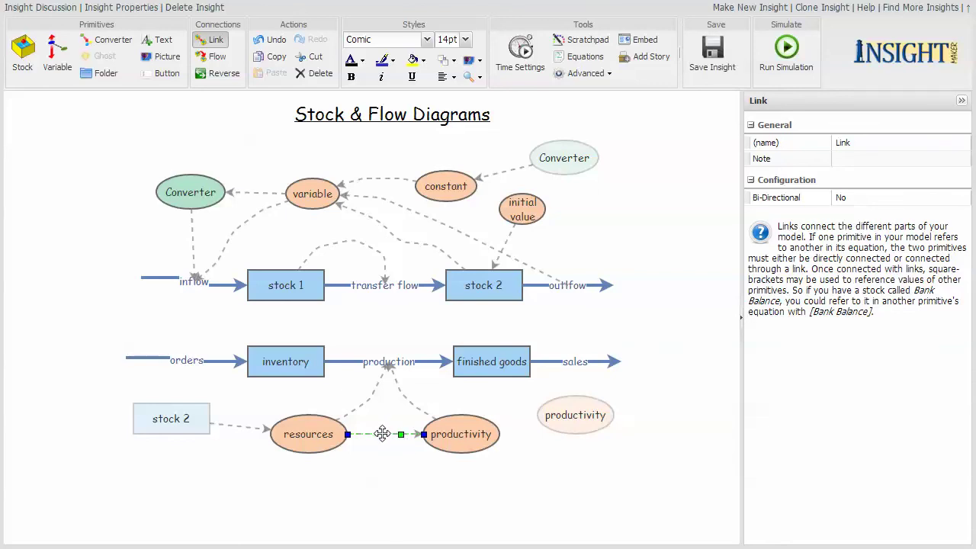
pyautogui.click(370, 434)
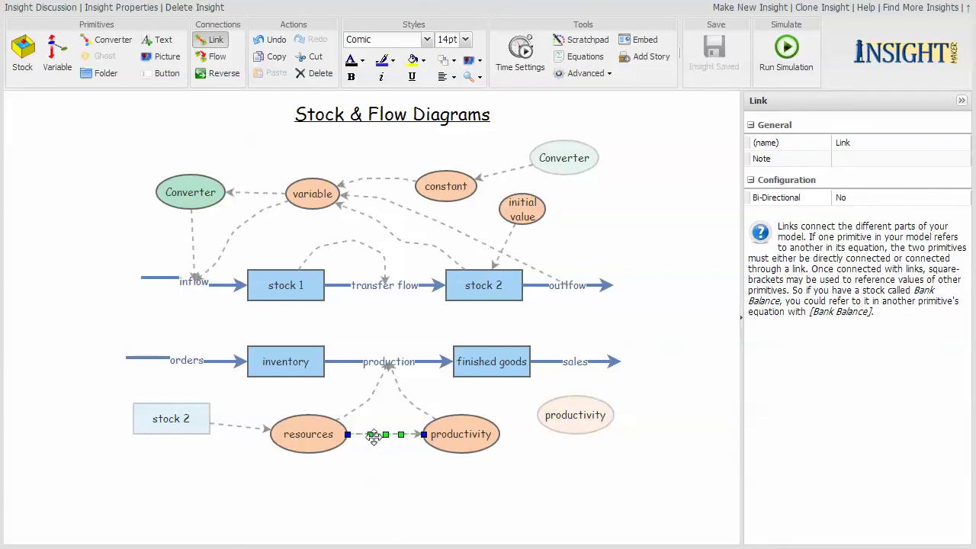
pyautogui.moveTo(371, 434); pyautogui.dragTo(340, 480)
pyautogui.moveTo(386, 434); pyautogui.dragTo(394, 496)
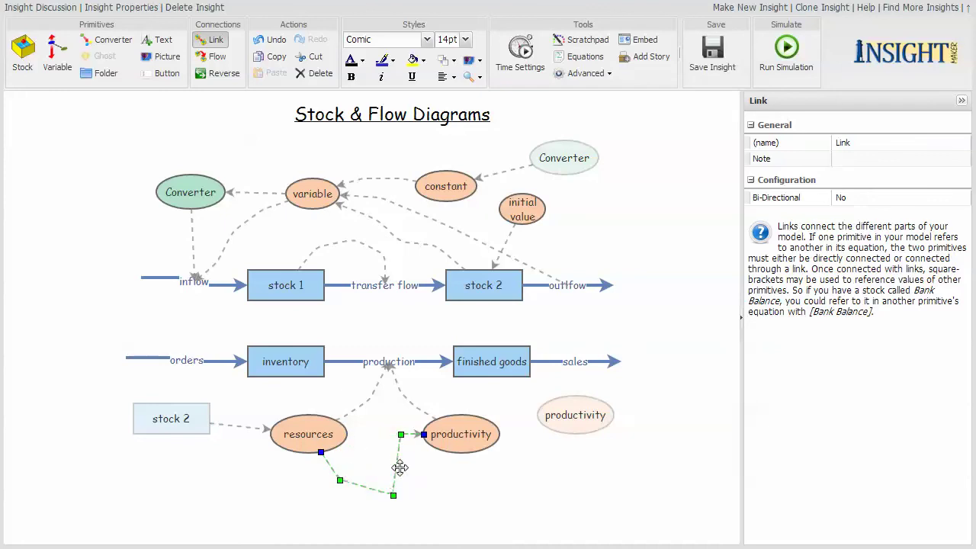
pyautogui.moveTo(399, 435); pyautogui.dragTo(431, 488)
# - Save the model, reattach the link end to productivity's underside, and edit the link's name
pyautogui.hotkey('ctrl', 's')
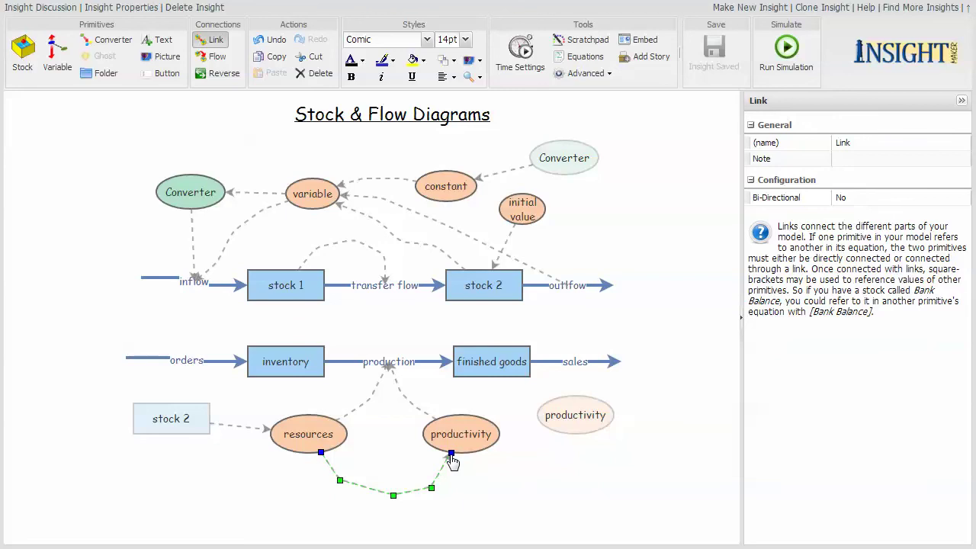
pyautogui.moveTo(452, 456)
pyautogui.mouseDown()
pyautogui.moveTo(489, 513)
pyautogui.moveTo(457, 446)
pyautogui.mouseUp()
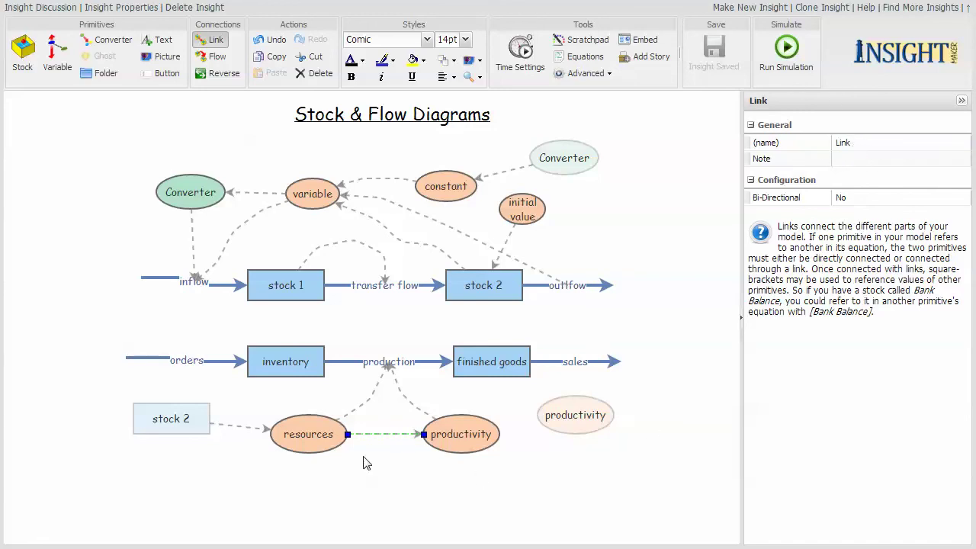
pyautogui.click(860, 143)
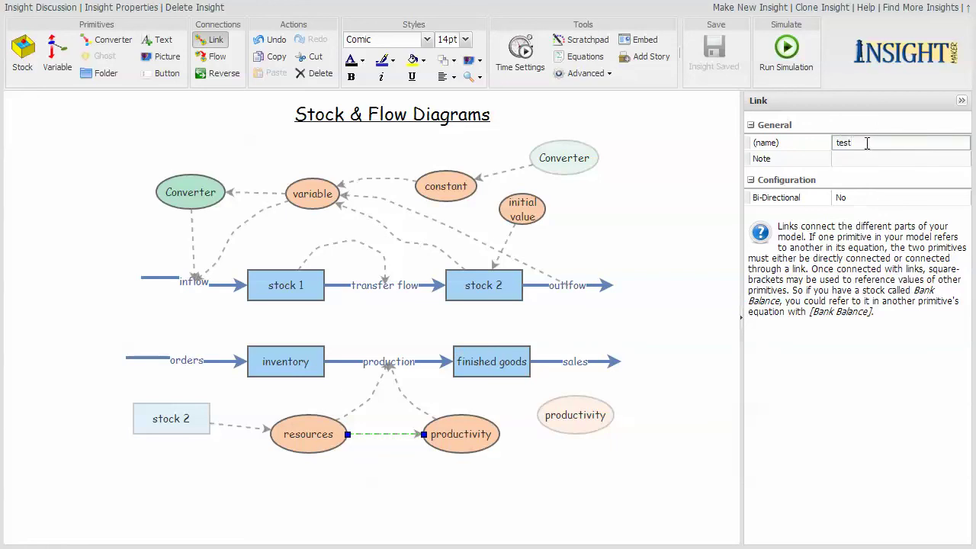
# - Confirm 'test' as the resources–productivity link's name
pyautogui.press('Return')
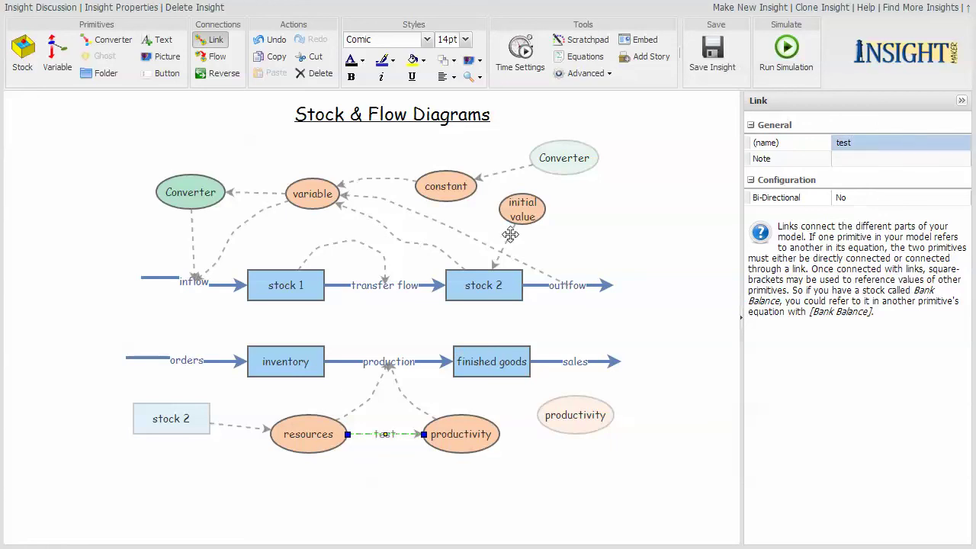
pyautogui.click(442, 508)
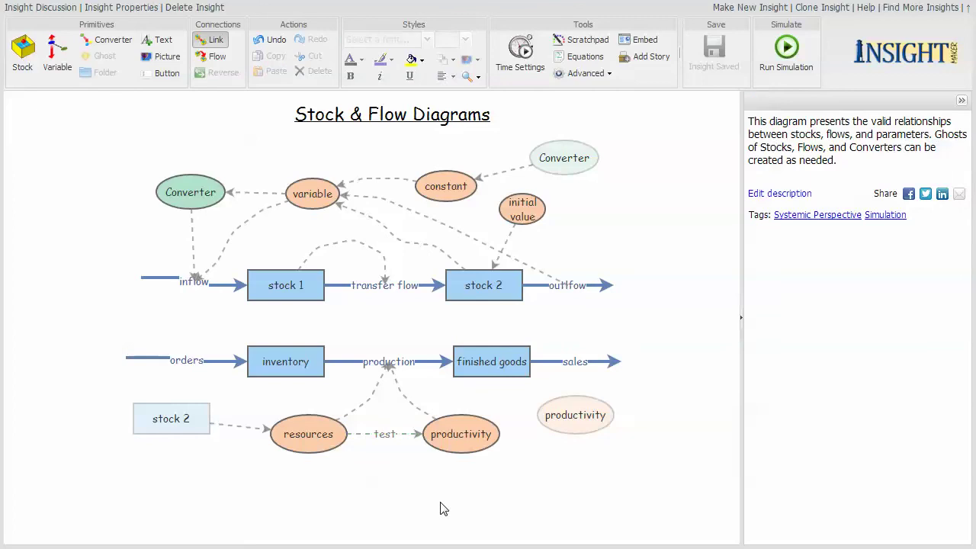
pyautogui.click(395, 435)
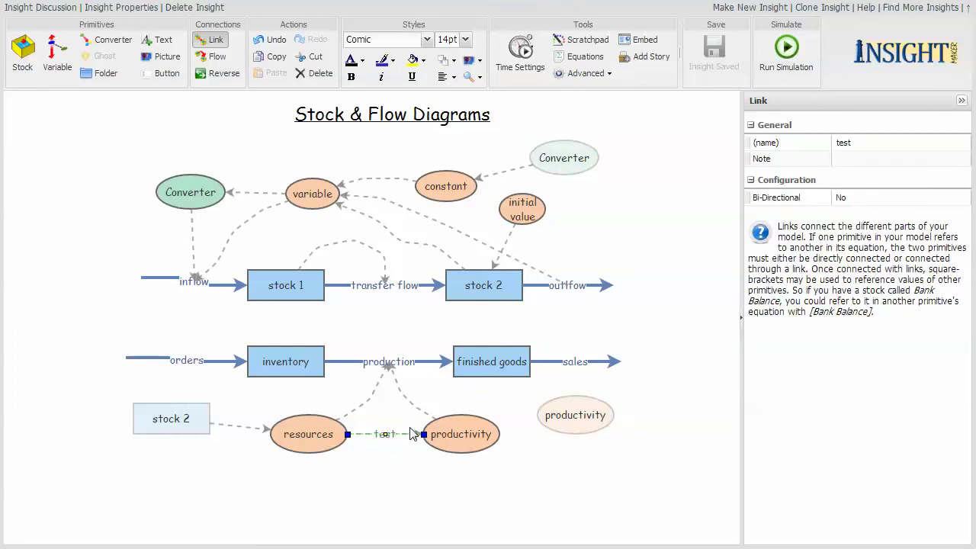
# - Route the test link in a dip below both nodes and place its label on the curve
pyautogui.moveTo(412, 433); pyautogui.dragTo(409, 434)
pyautogui.moveTo(371, 435); pyautogui.dragTo(355, 504)
pyautogui.moveTo(401, 463); pyautogui.dragTo(416, 496)
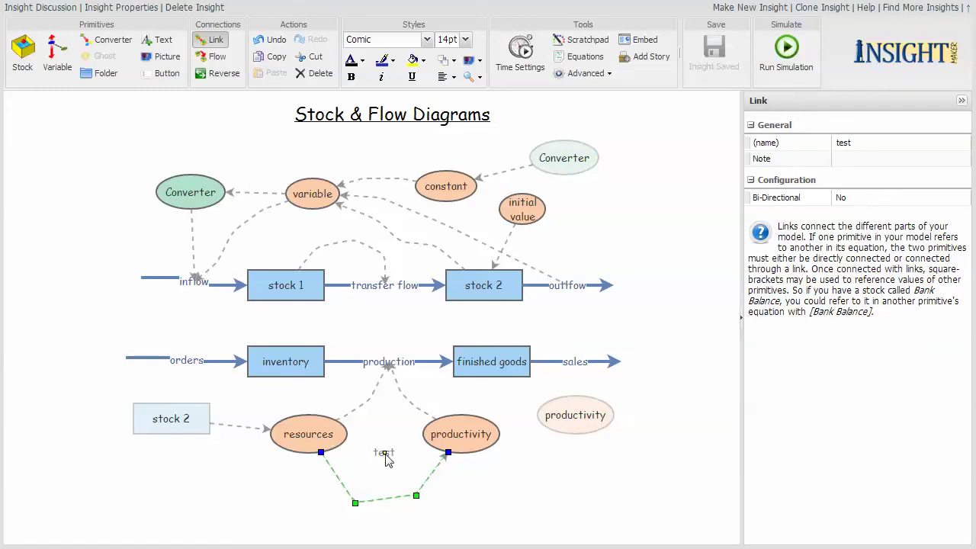
pyautogui.moveTo(386, 457); pyautogui.dragTo(404, 514)
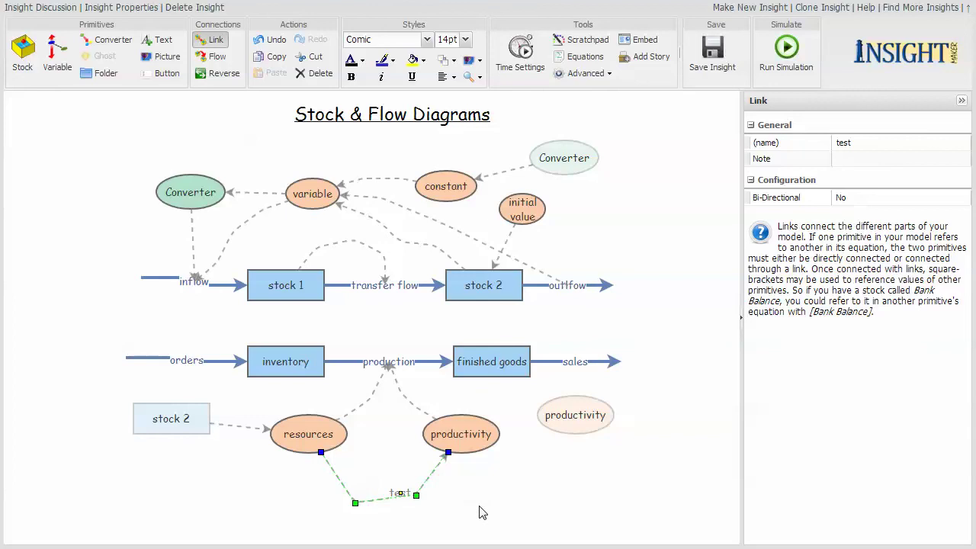
pyautogui.click(505, 483)
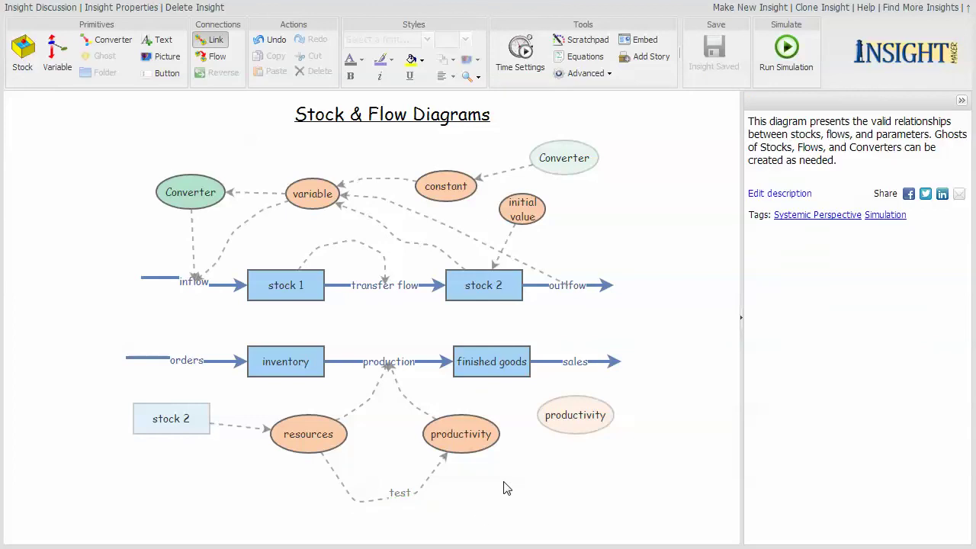
pyautogui.click(424, 489)
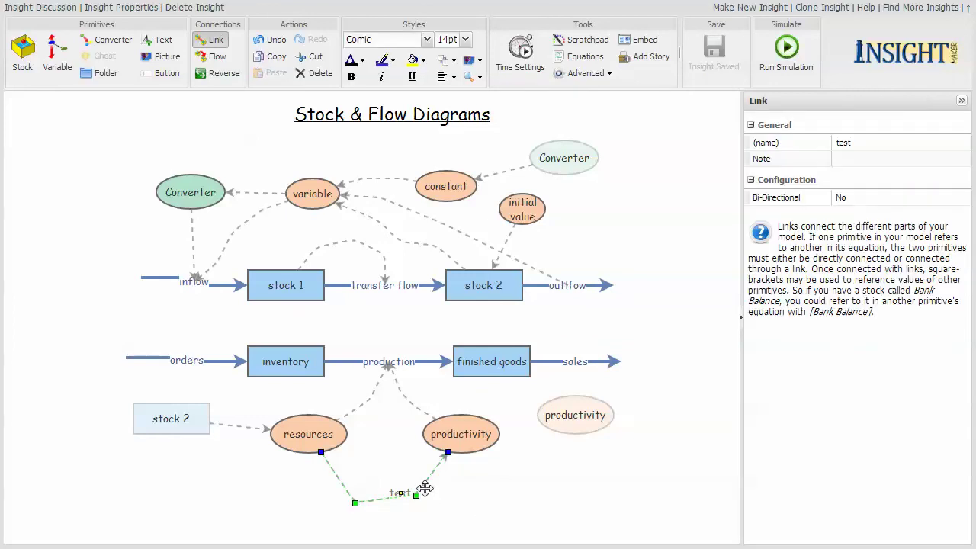
# - Clear the link's name so the 'test' label disappears
pyautogui.click(873, 142)
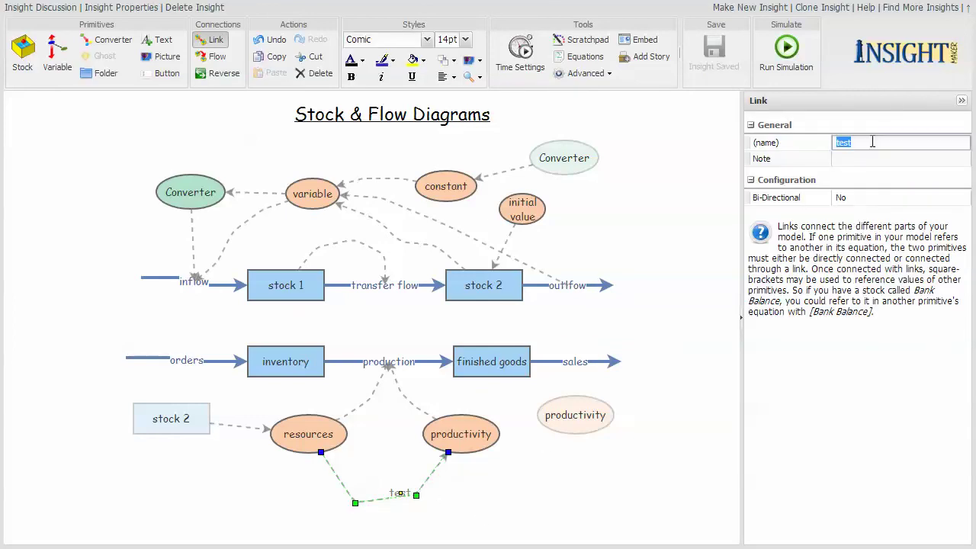
pyautogui.press('BackSpace')
pyautogui.press('Return')
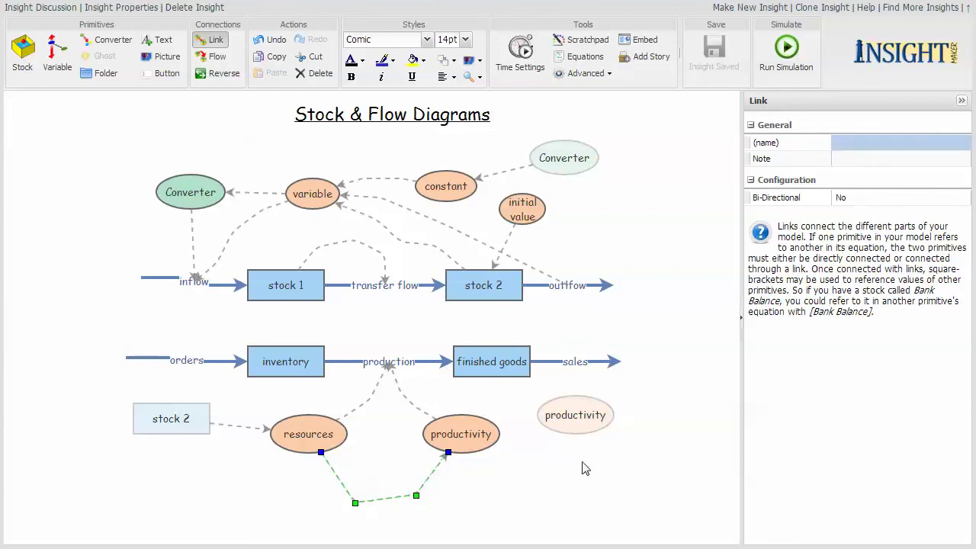
# - Set the link's Bi-Directional property to Yes, giving it arrowheads at both ends
pyautogui.click(881, 198)
pyautogui.click(963, 198)
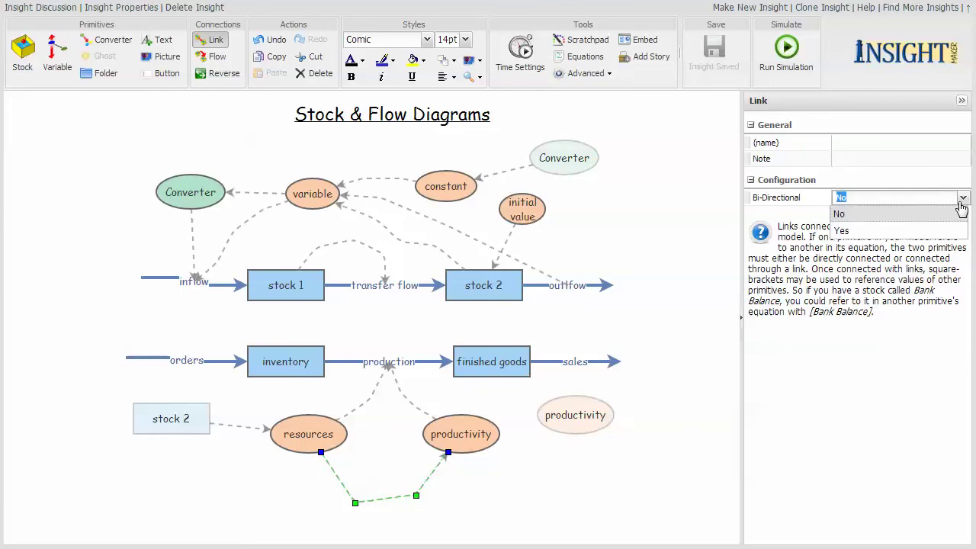
pyautogui.click(914, 233)
pyautogui.click(644, 486)
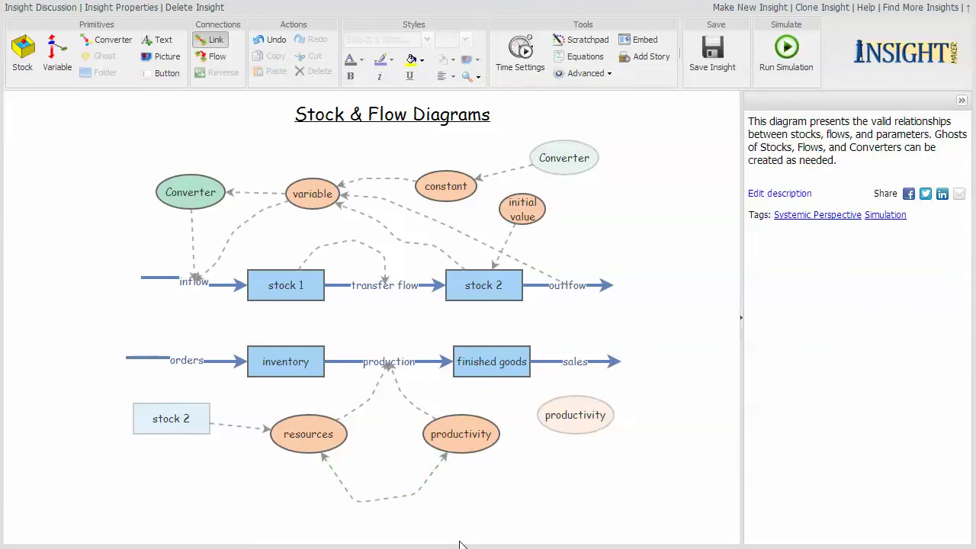
pyautogui.click(418, 497)
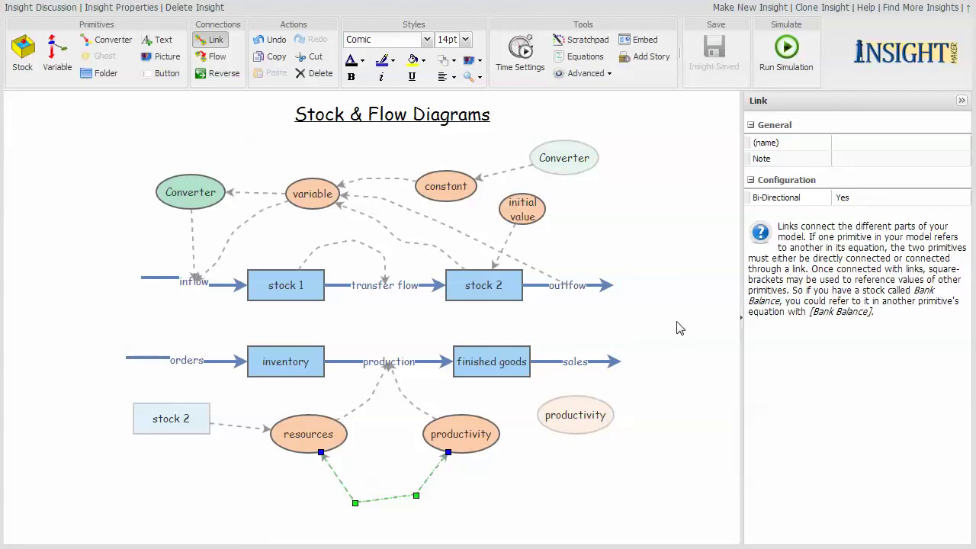
# - Delete the resources–productivity link and select the outflow to show its flow settings
pyautogui.click(314, 73)
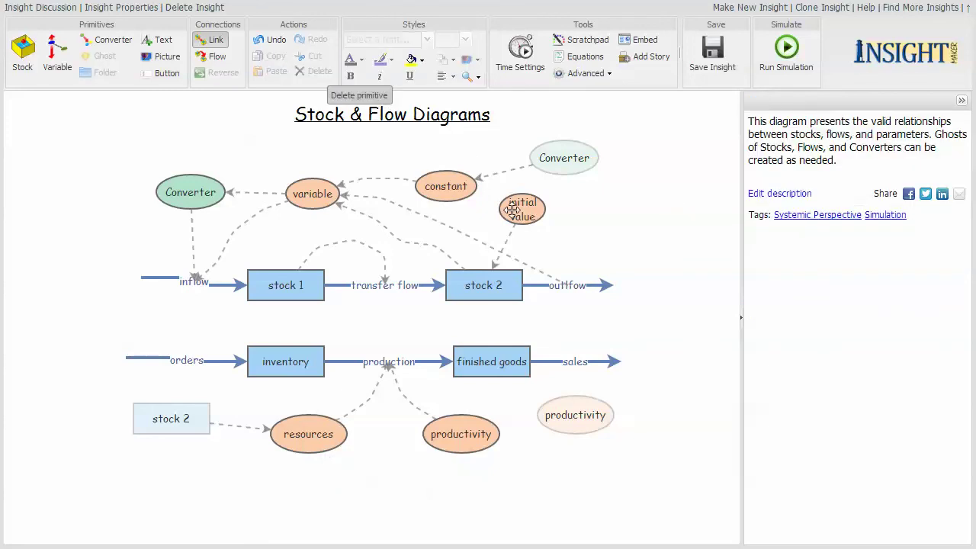
pyautogui.click(558, 292)
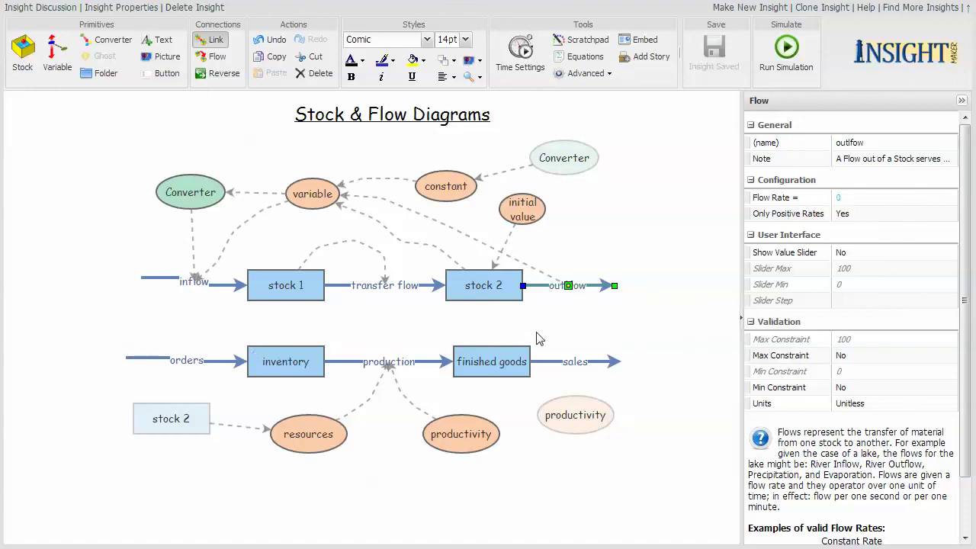
pyautogui.moveTo(275, 298)
pyautogui.click(874, 218)
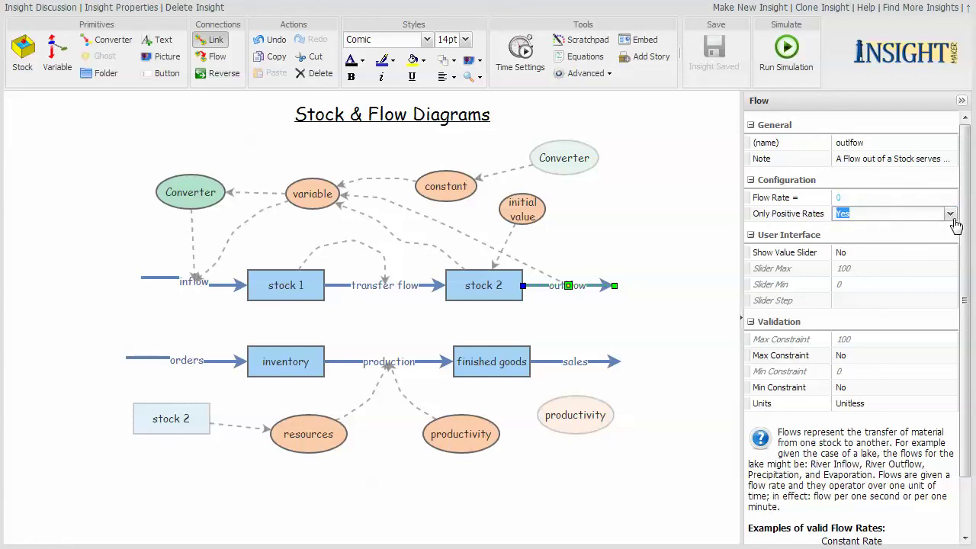
pyautogui.click(950, 214)
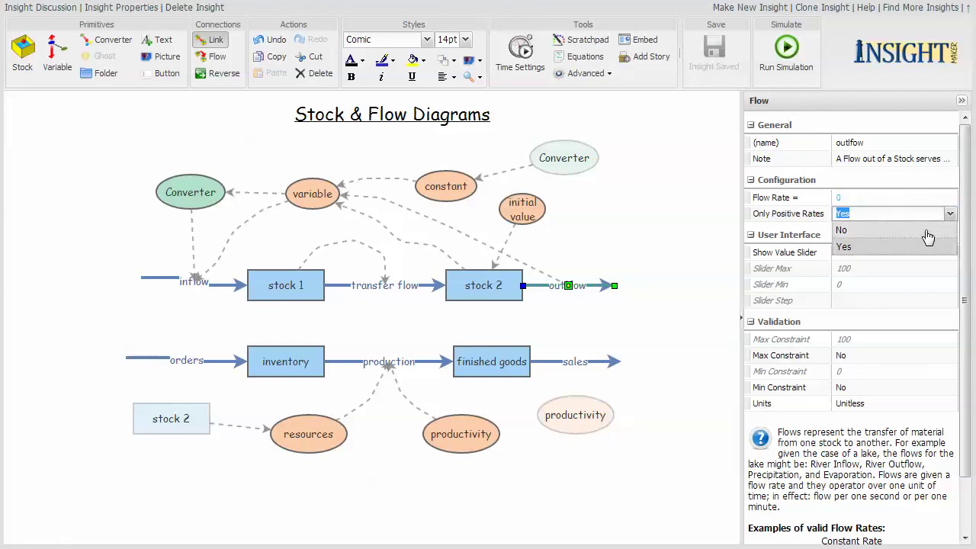
pyautogui.click(928, 241)
pyautogui.click(659, 341)
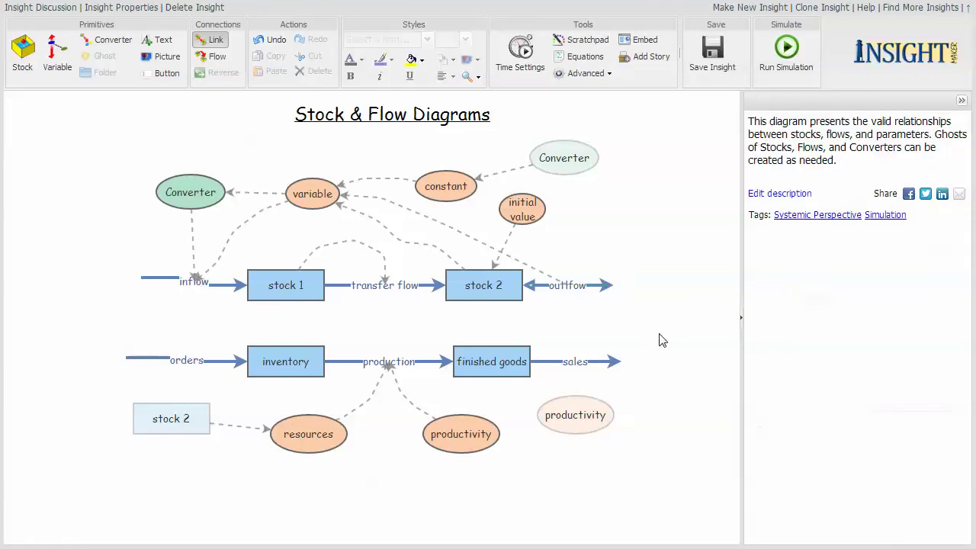
pyautogui.click(601, 286)
pyautogui.click(915, 216)
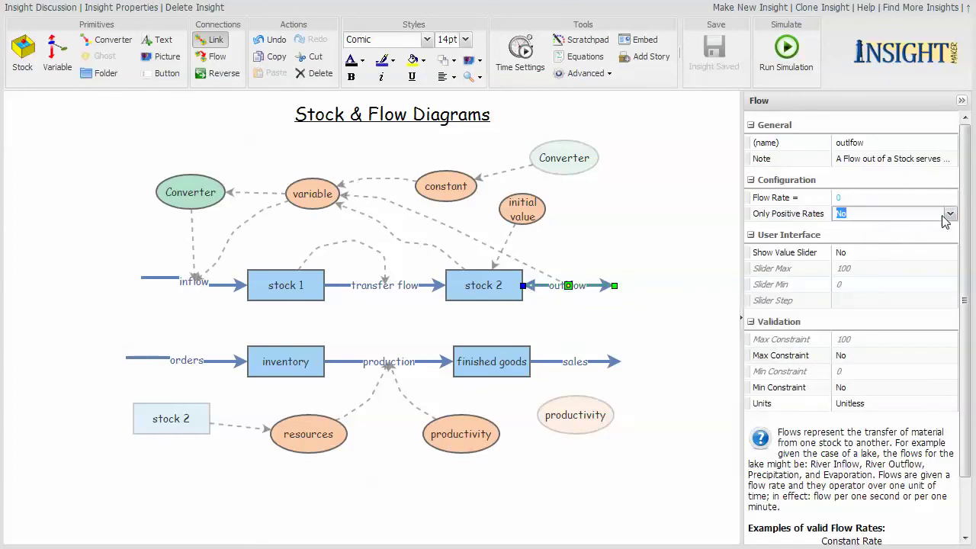
pyautogui.click(950, 214)
pyautogui.click(914, 247)
pyautogui.click(668, 212)
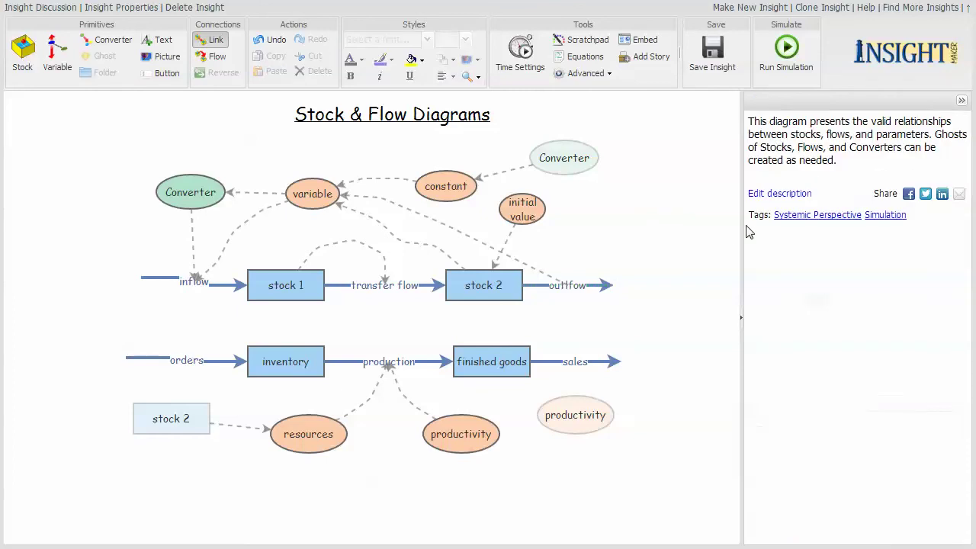
pyautogui.click(588, 286)
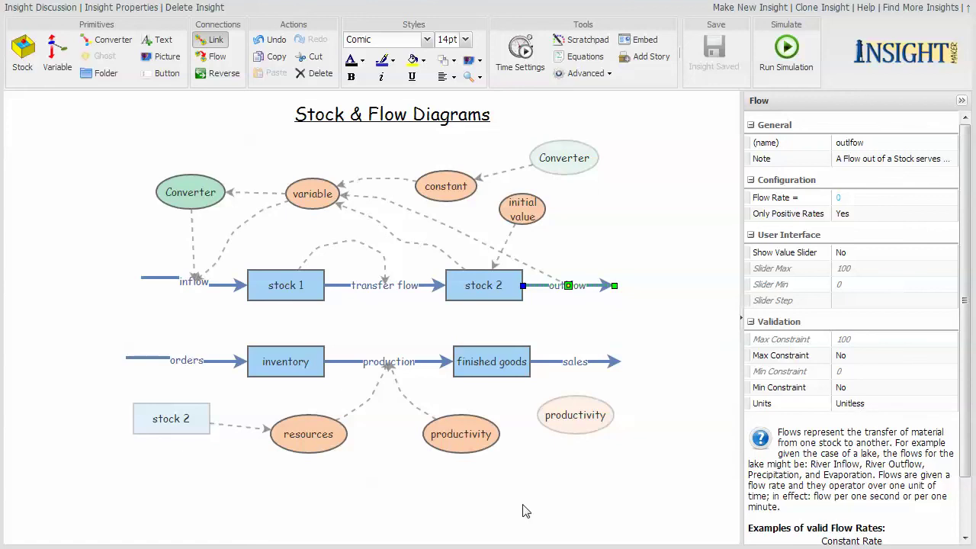
pyautogui.click(603, 491)
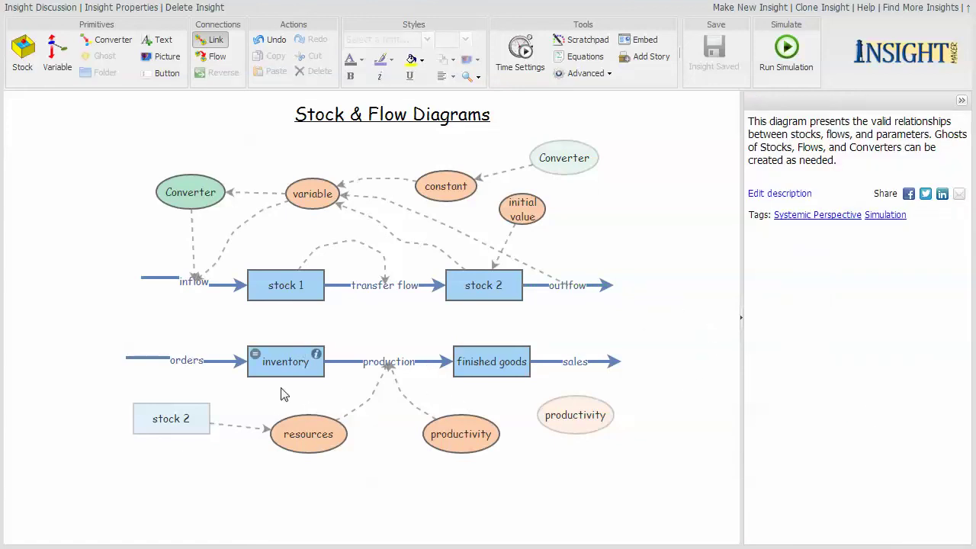
# - Draw two flows: stock 1 down to inventory and stock 2 down to finished goods
pyautogui.click(215, 57)
pyautogui.moveTo(283, 285); pyautogui.dragTo(275, 370)
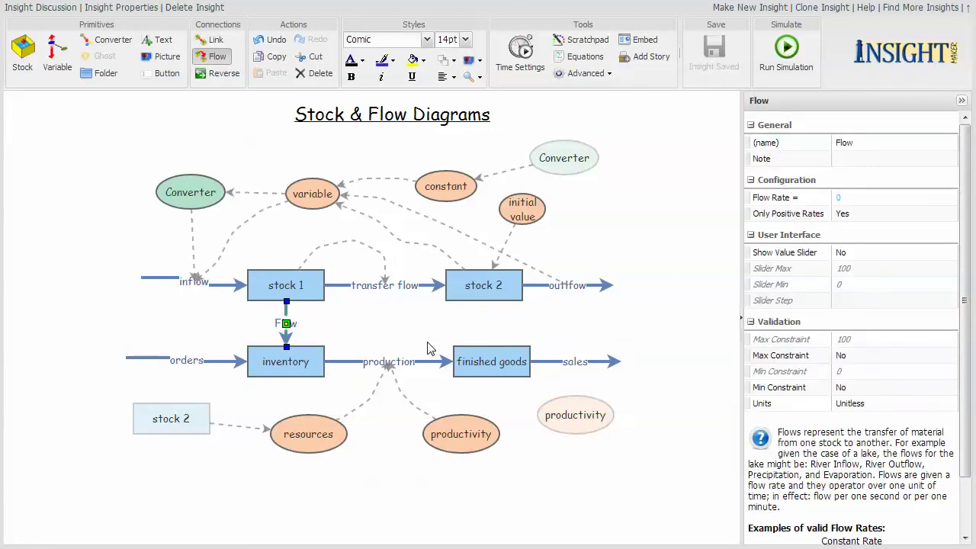
pyautogui.moveTo(482, 286)
pyautogui.moveTo(484, 290); pyautogui.dragTo(486, 381)
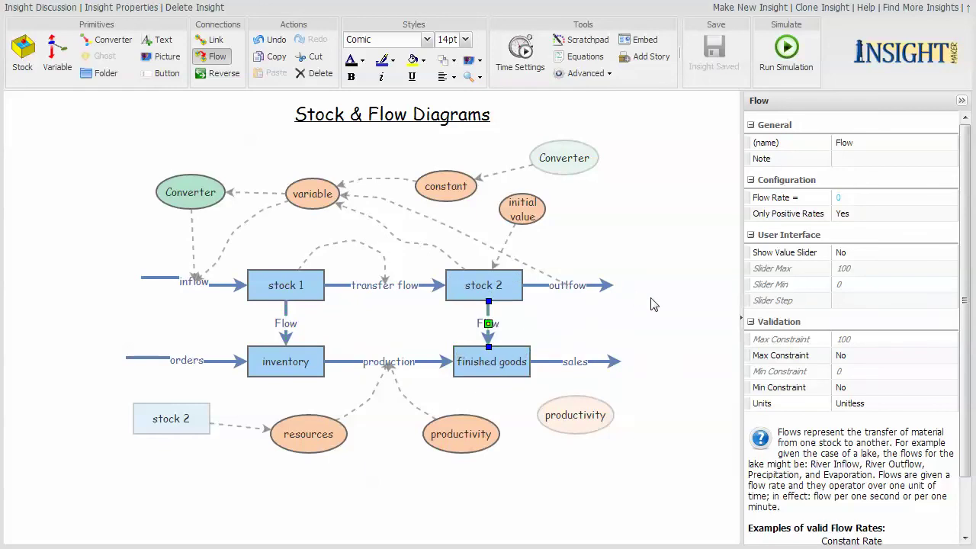
pyautogui.click(666, 323)
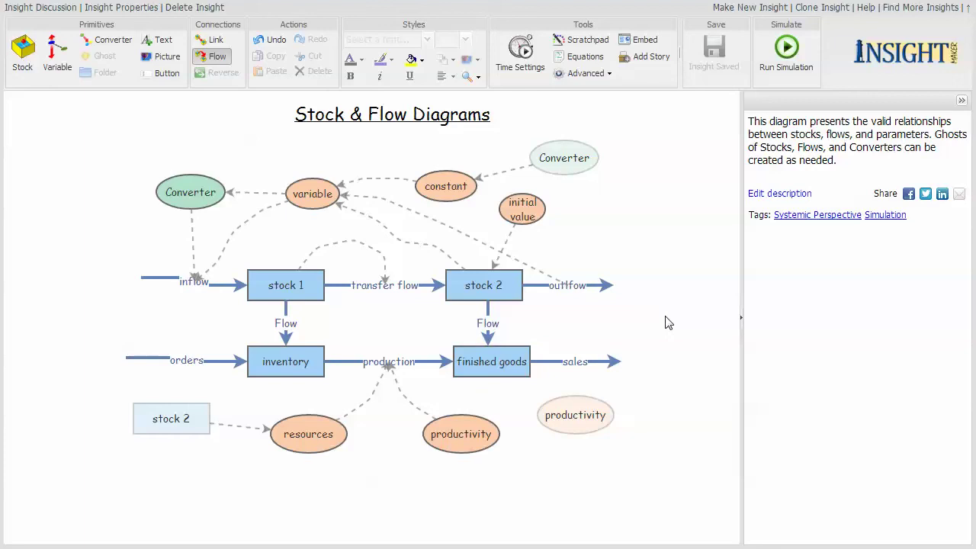
pyautogui.click(502, 331)
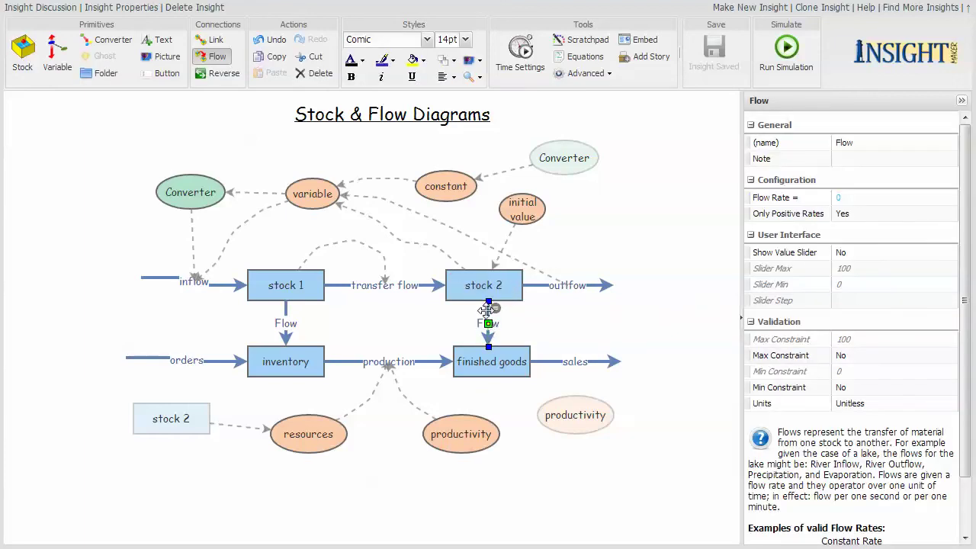
pyautogui.moveTo(486, 310); pyautogui.dragTo(483, 313)
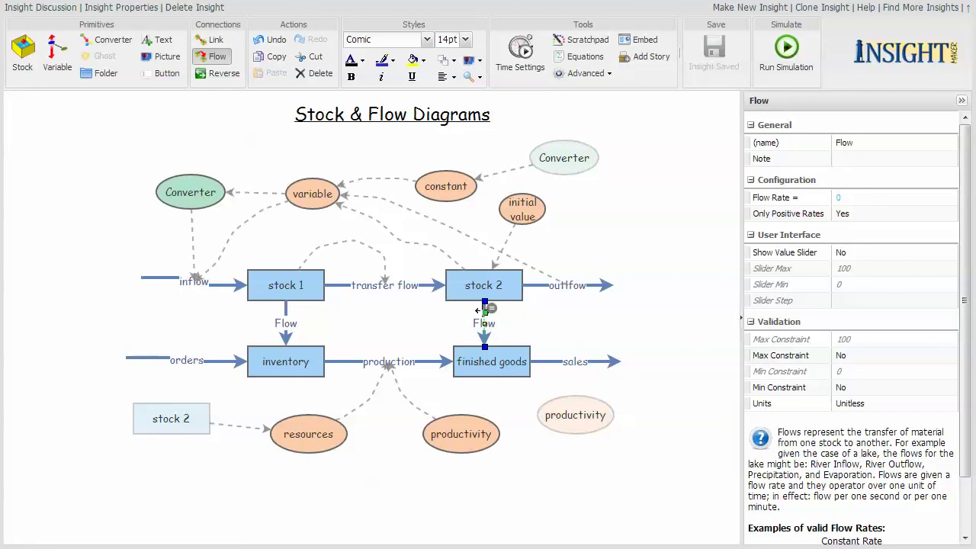
pyautogui.moveTo(486, 309); pyautogui.dragTo(674, 352)
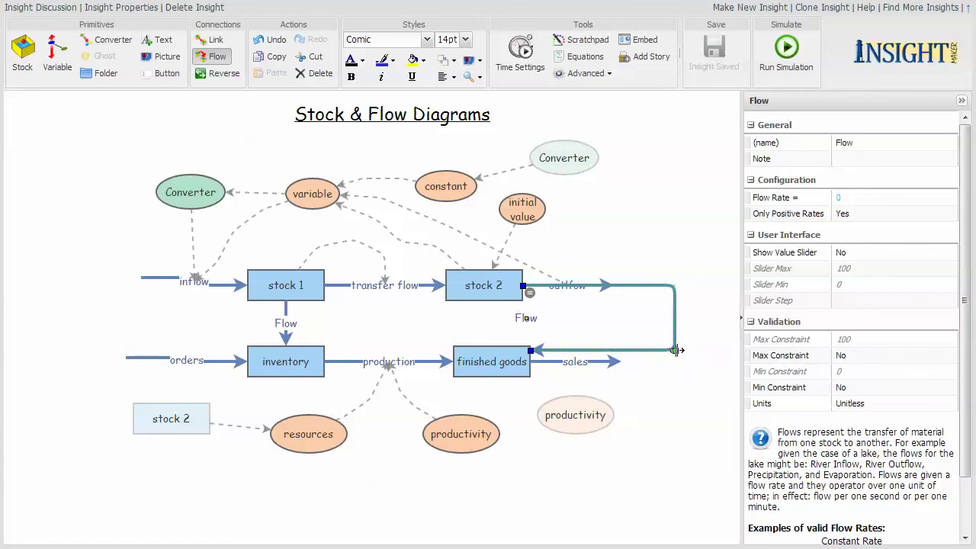
pyautogui.moveTo(676, 350); pyautogui.dragTo(675, 350)
pyautogui.moveTo(676, 351); pyautogui.dragTo(694, 360)
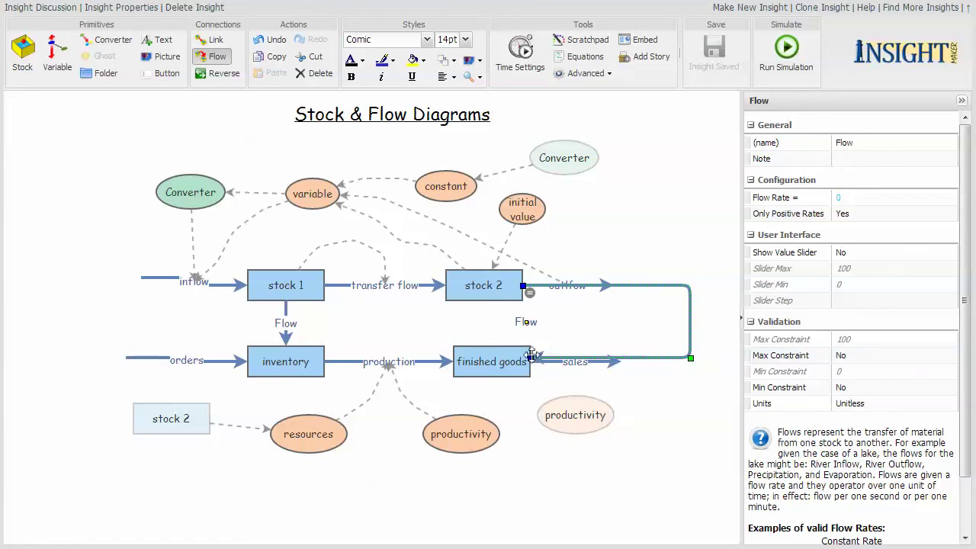
pyautogui.moveTo(536, 361); pyautogui.dragTo(499, 365)
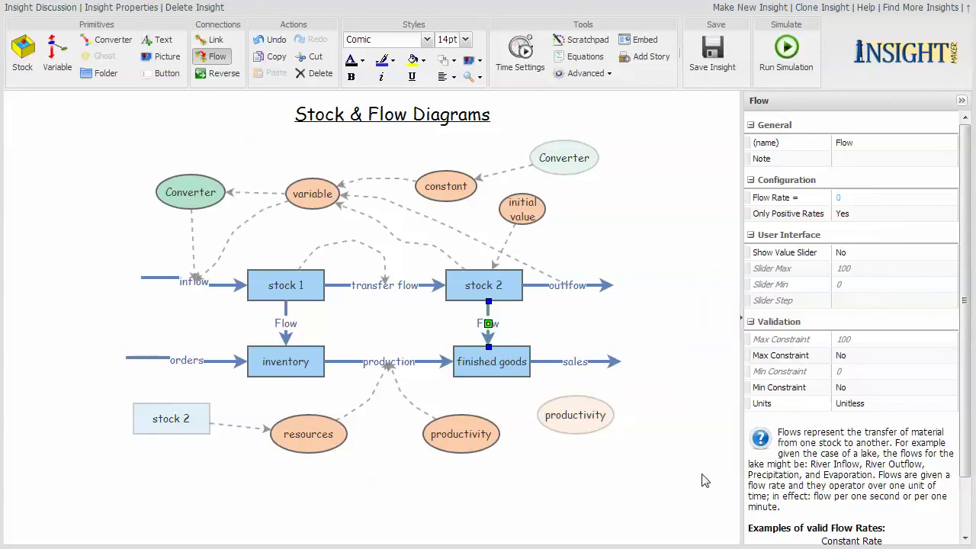
# - Select the flow from stock 2 to finished goods and delete it
pyautogui.click(701, 476)
pyautogui.click(486, 324)
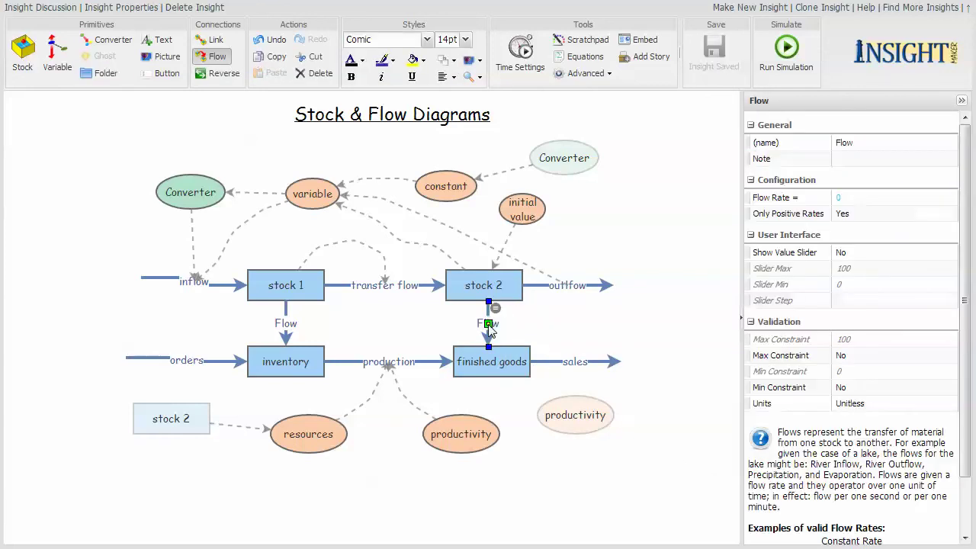
pyautogui.click(315, 75)
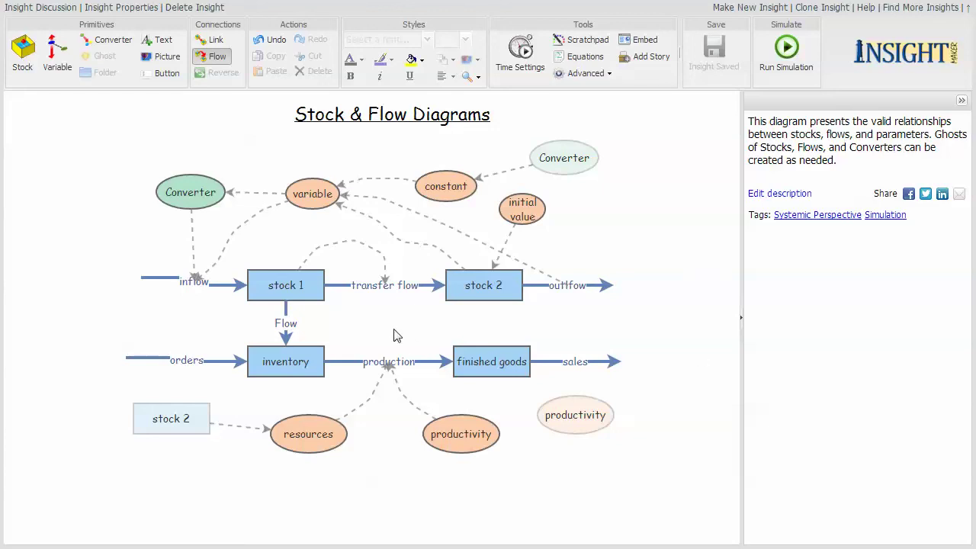
# - Select the dashed link from stock 1 to transfer flow to show its Link properties
pyautogui.moveTo(350, 244)
pyautogui.click(349, 242)
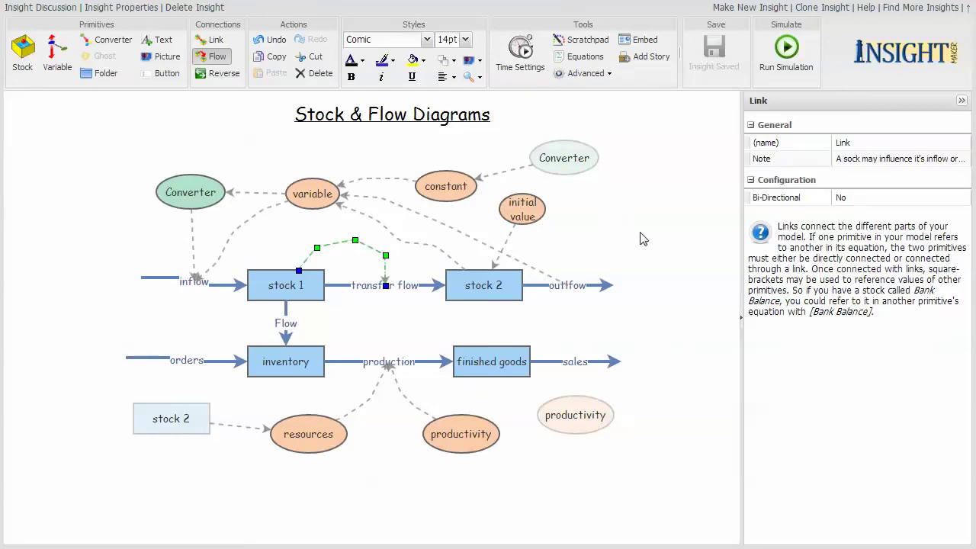